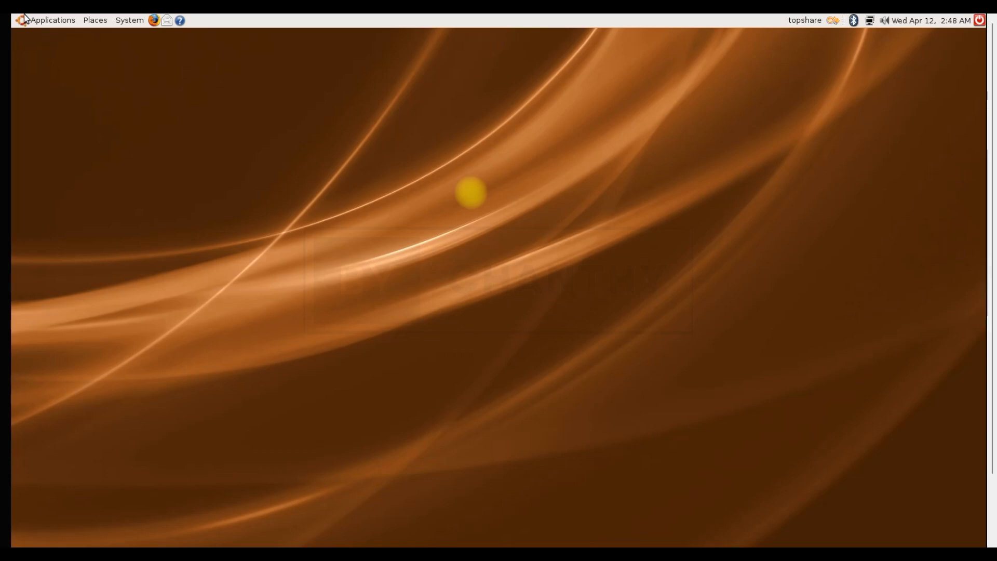
Launch the Calculator accessory, view its version information, and close it.
{"action": "mouse_move", "coordinate": [31, 44]}
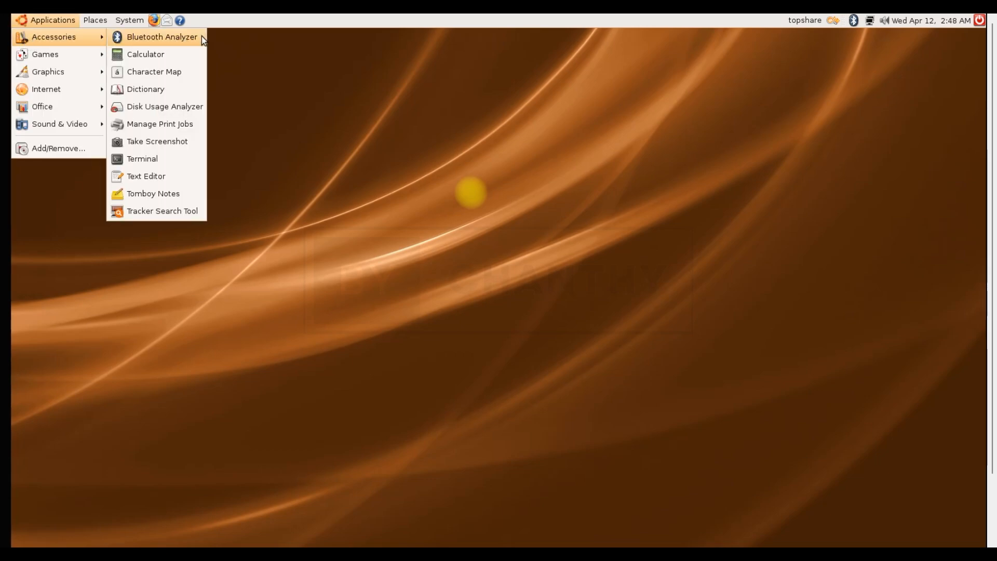
{"action": "left_click", "coordinate": [167, 58]}
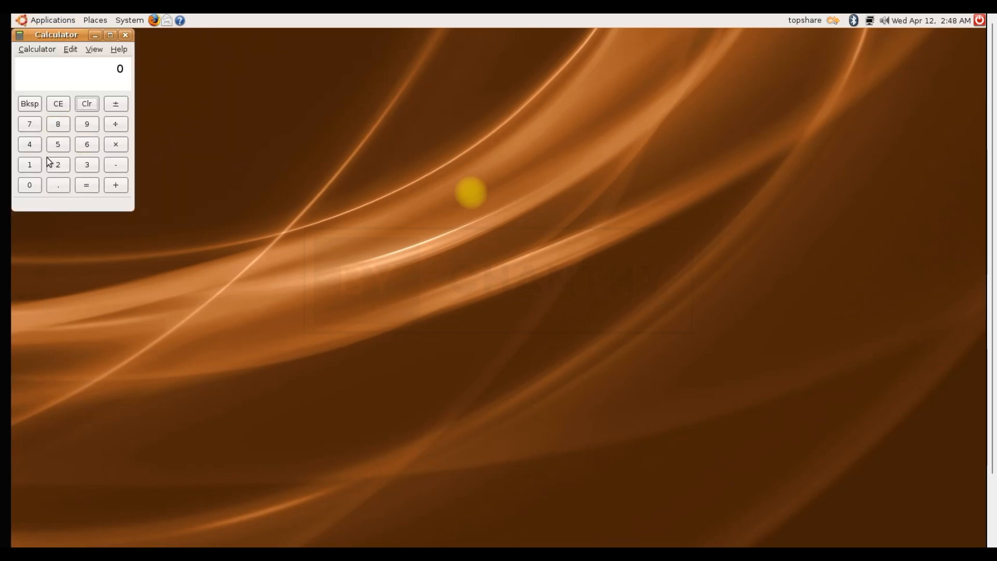
{"action": "left_click", "coordinate": [117, 49]}
{"action": "left_click", "coordinate": [153, 132]}
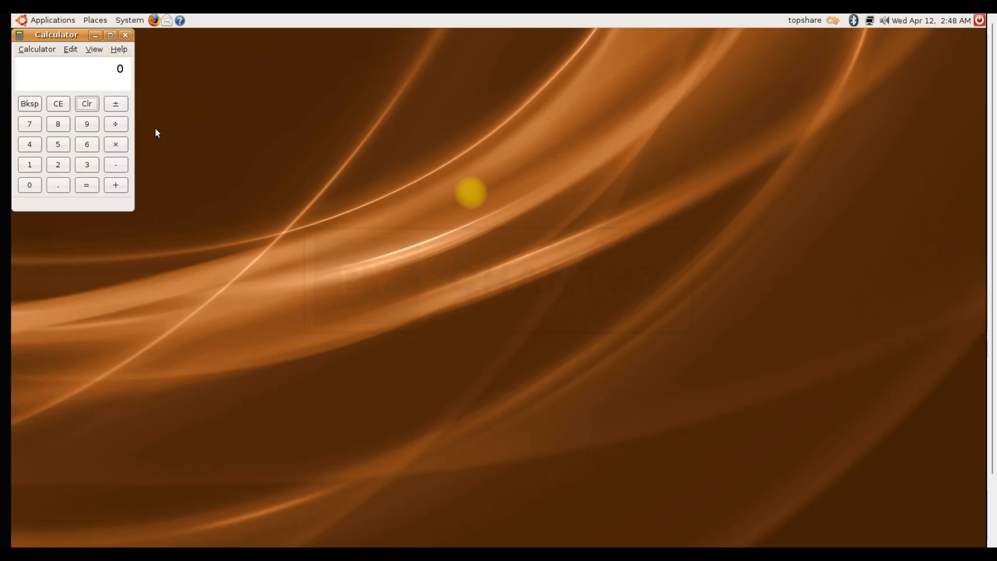
{"action": "left_click", "coordinate": [117, 50]}
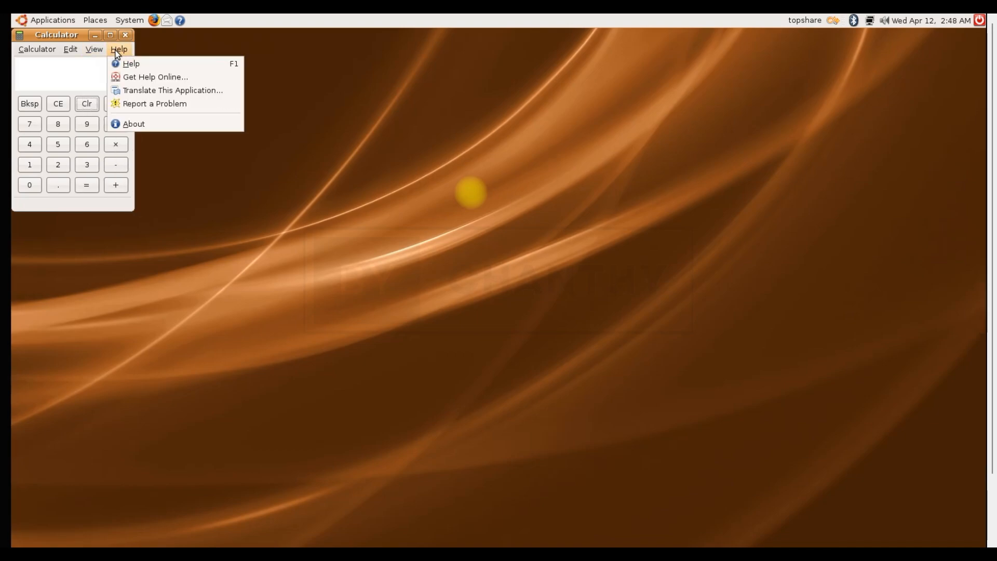
{"action": "left_click", "coordinate": [126, 125]}
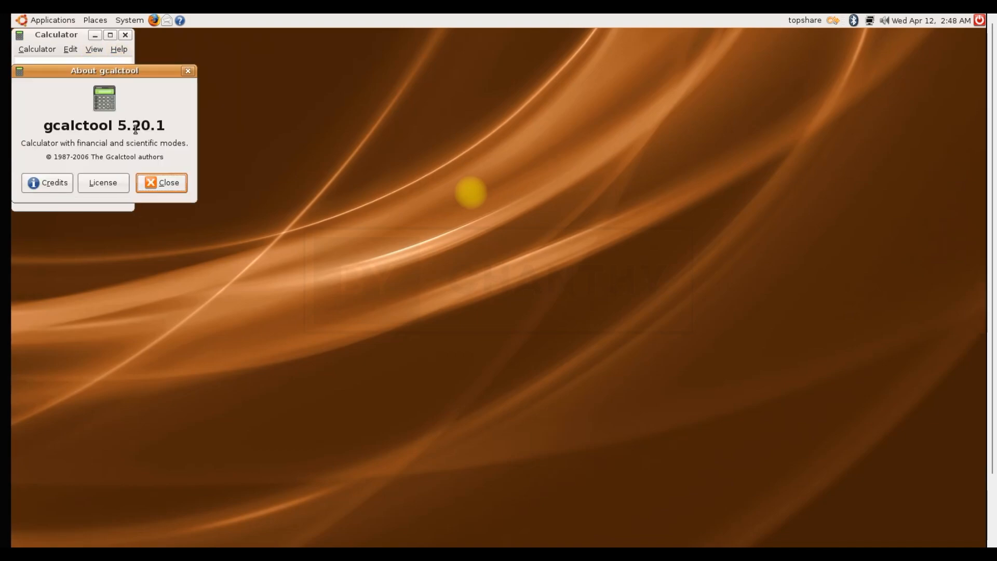
{"action": "left_click", "coordinate": [165, 183]}
{"action": "left_click", "coordinate": [126, 35]}
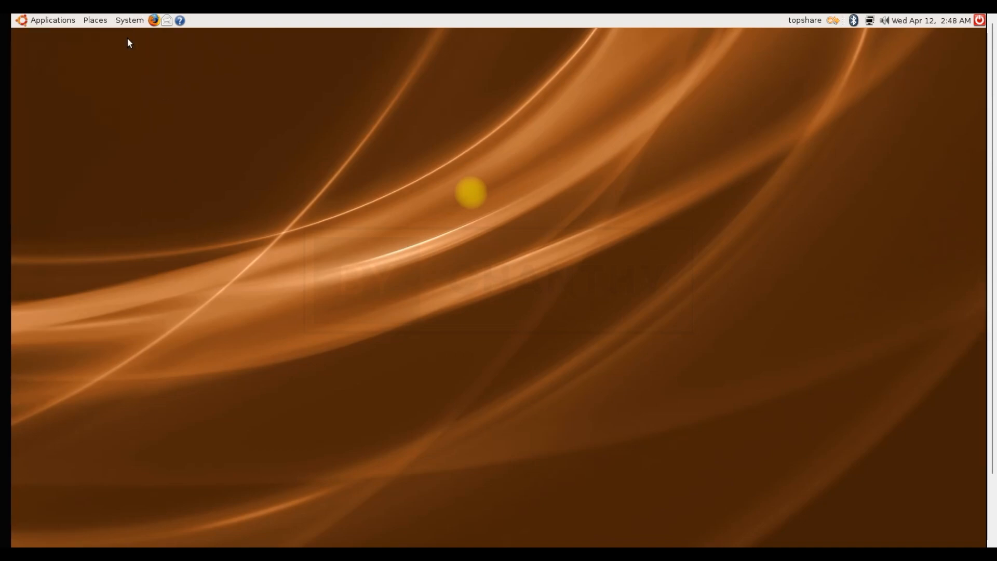
Launch the Text Editor accessory, look up its version information, and close it.
{"action": "left_click", "coordinate": [16, 24]}
{"action": "mouse_move", "coordinate": [71, 41]}
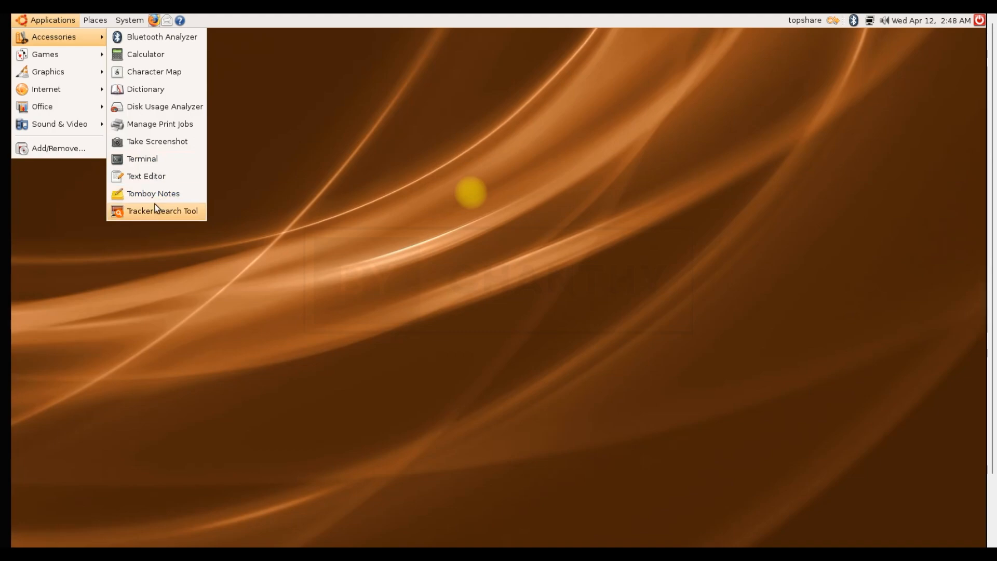
{"action": "left_click", "coordinate": [170, 176]}
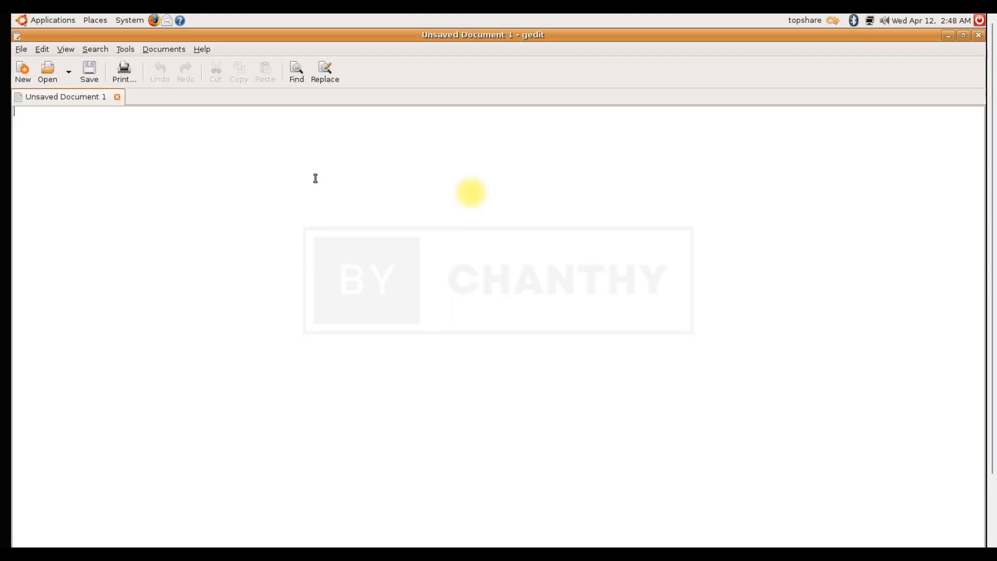
{"action": "left_click", "coordinate": [201, 49]}
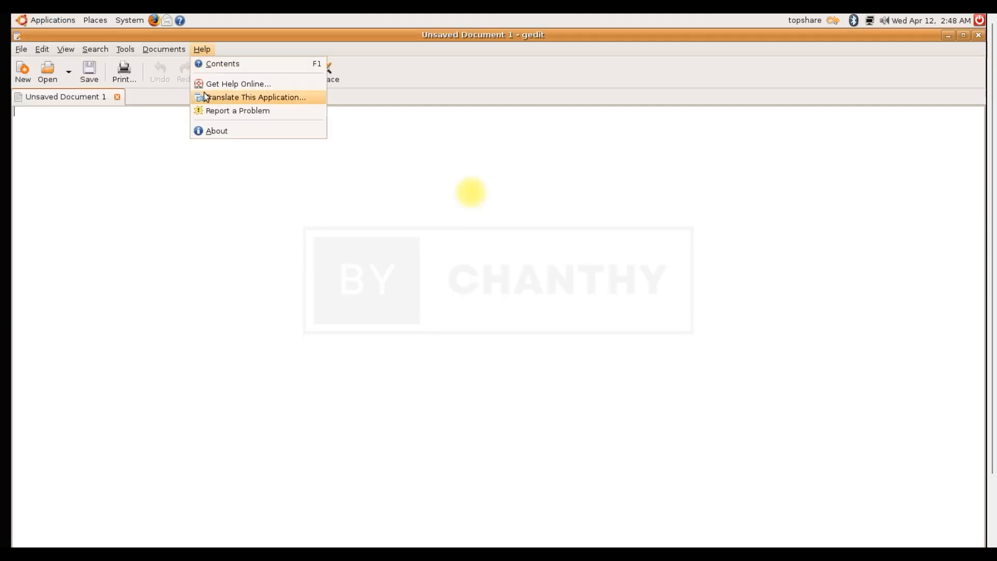
{"action": "left_click", "coordinate": [215, 133]}
{"action": "left_click", "coordinate": [563, 448]}
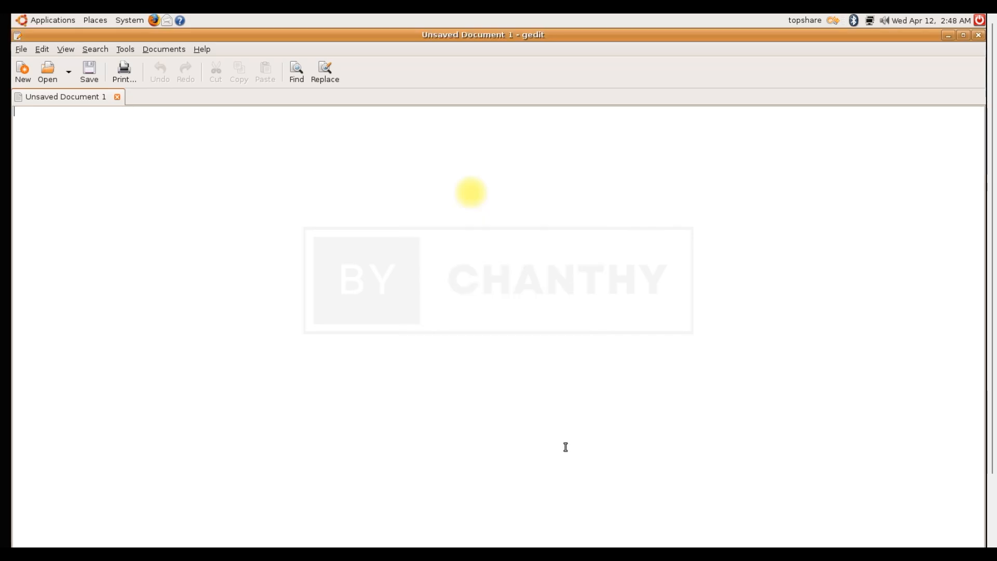
{"action": "left_click", "coordinate": [979, 35]}
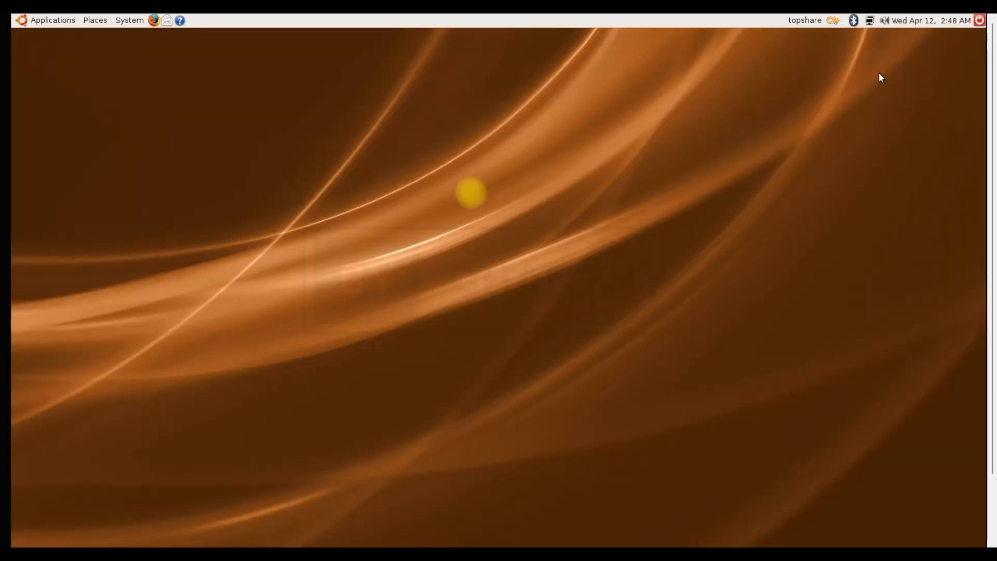
{"action": "left_click", "coordinate": [28, 22]}
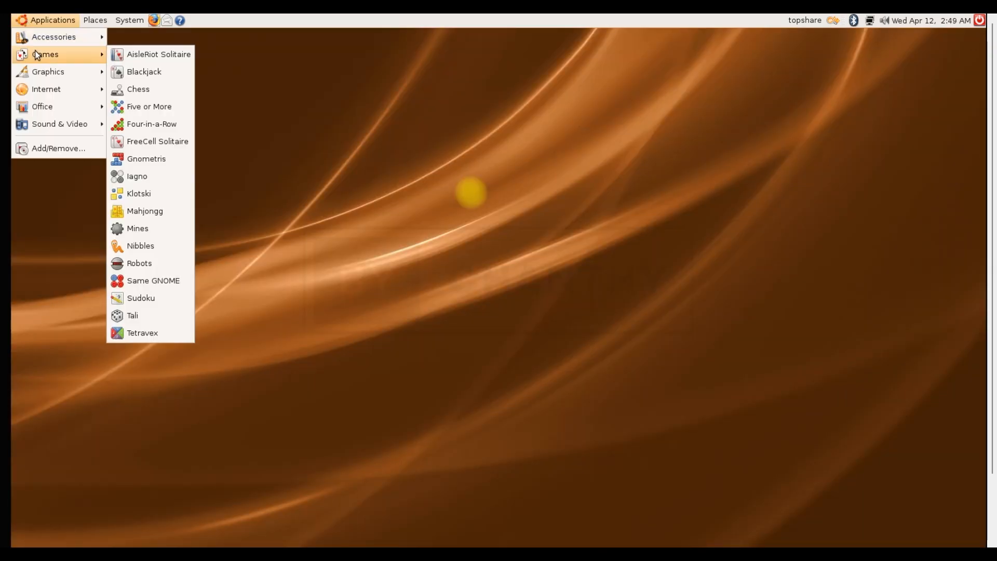
{"action": "mouse_move", "coordinate": [77, 53]}
{"action": "mouse_move", "coordinate": [59, 77]}
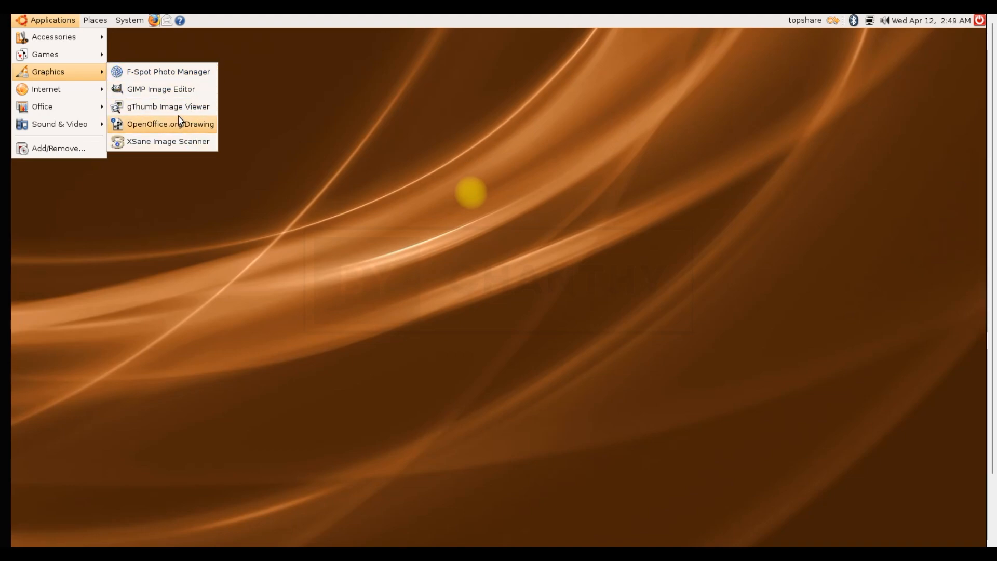
{"action": "mouse_move", "coordinate": [69, 95]}
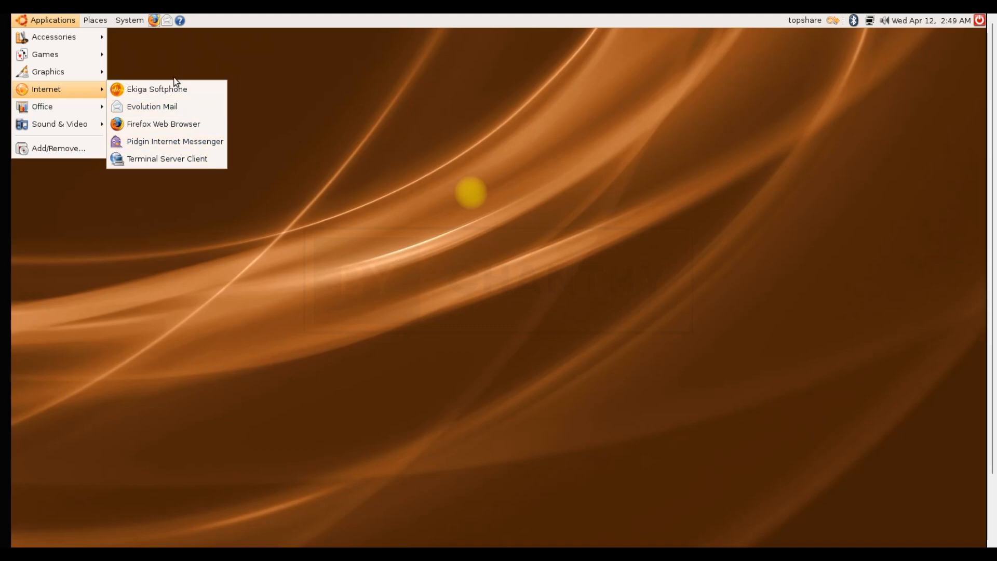
{"action": "mouse_move", "coordinate": [33, 107]}
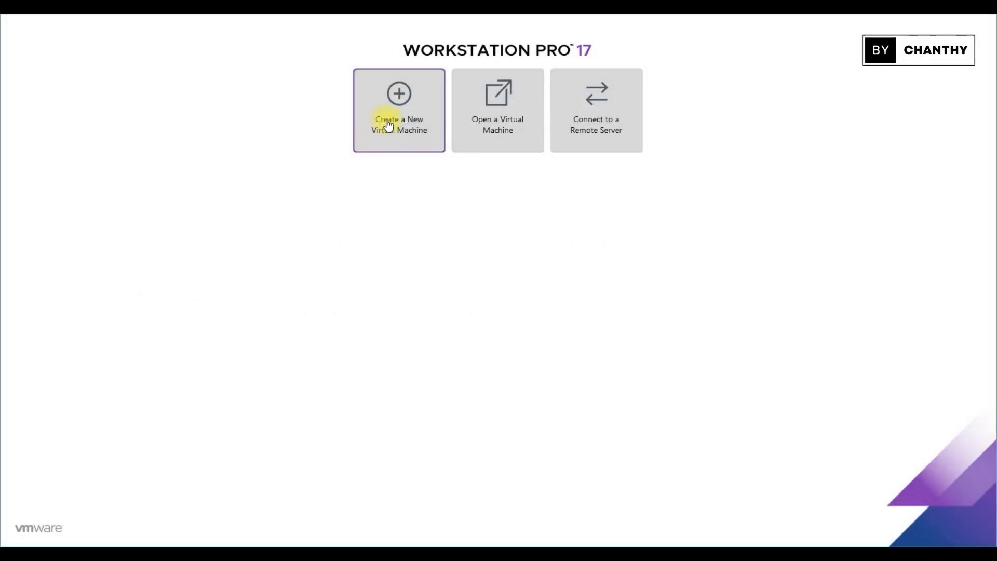
Start a new virtual machine with the typical configuration and a blank hard disk instead of an installer disc.
{"action": "left_click", "coordinate": [383, 122]}
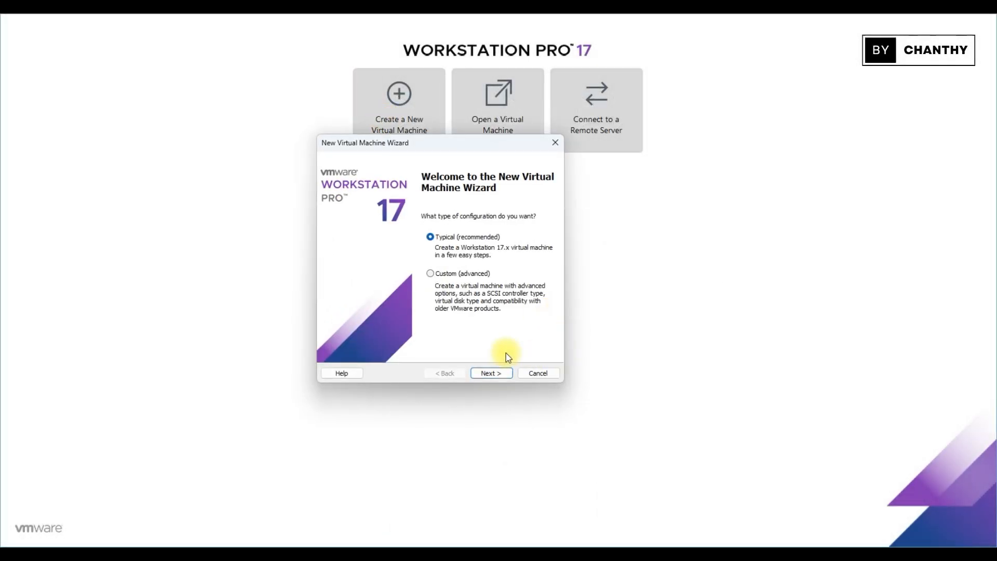
{"action": "left_click", "coordinate": [493, 373]}
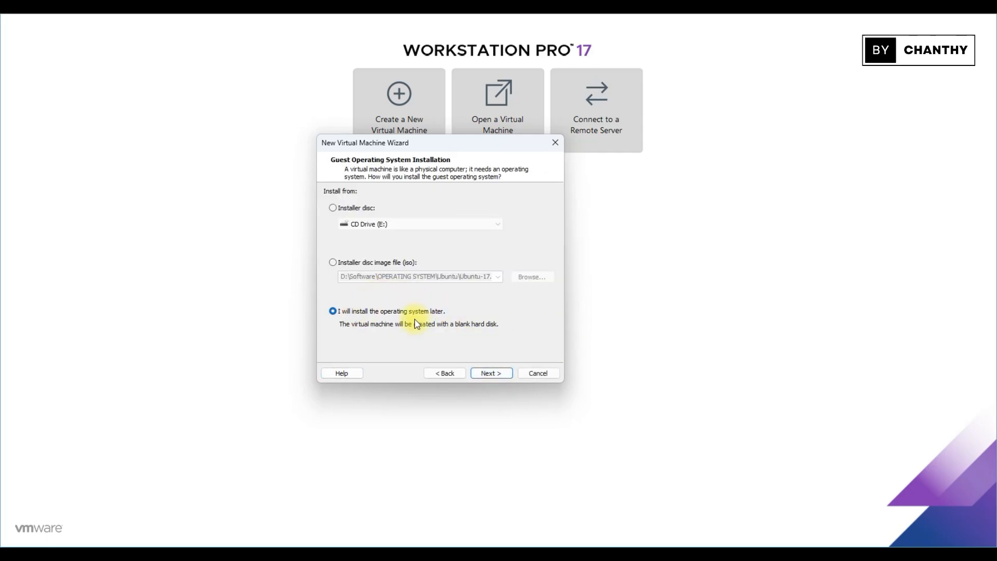
{"action": "left_click", "coordinate": [495, 373]}
Set the guest operating system to Linux, version Ubuntu 64-bit.
{"action": "left_click", "coordinate": [329, 204]}
{"action": "left_click", "coordinate": [330, 214]}
{"action": "left_click", "coordinate": [434, 277]}
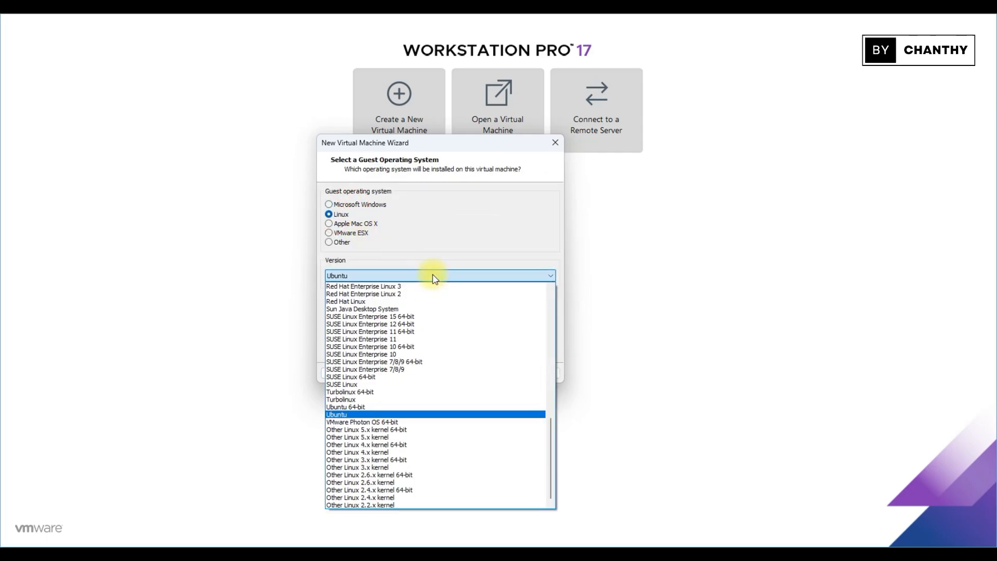
{"action": "left_click", "coordinate": [401, 407]}
{"action": "left_click", "coordinate": [498, 374]}
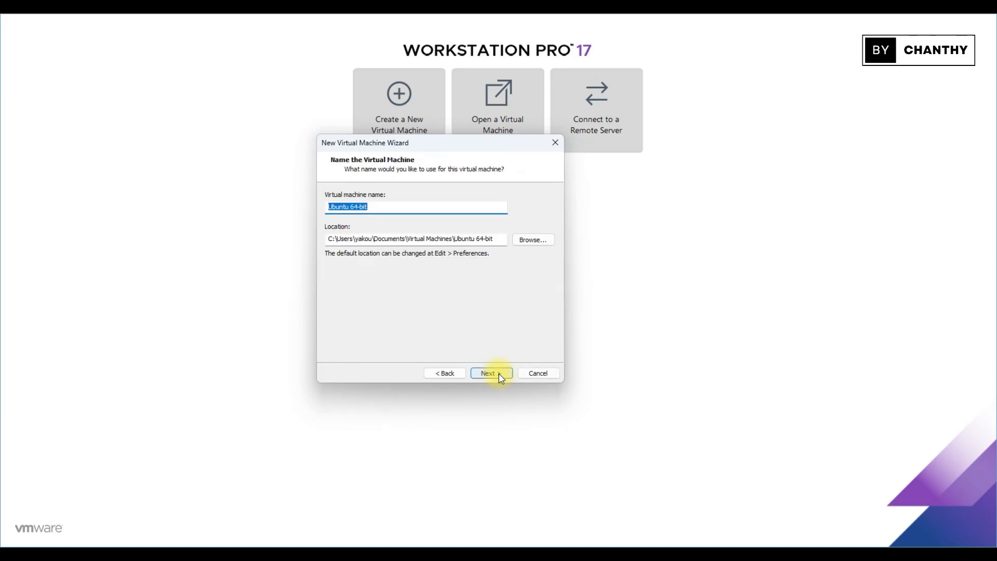
Name the virtual machine Ubuntu-7.10 with an 80 GB disk, and open its hardware customization.
{"action": "left_click", "coordinate": [393, 204]}
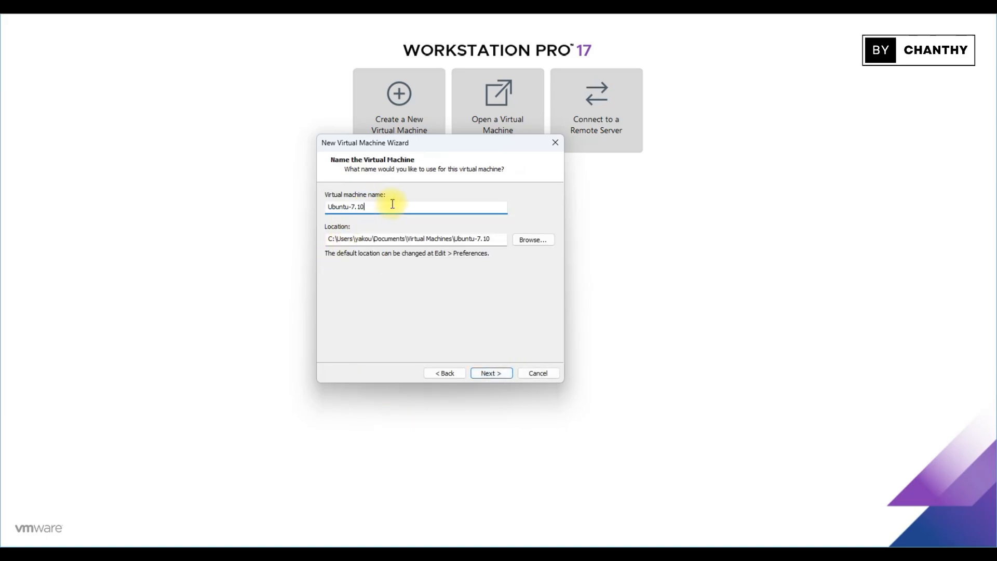
{"action": "left_click", "coordinate": [496, 374]}
{"action": "type", "text": "80"}
{"action": "left_click", "coordinate": [511, 374]}
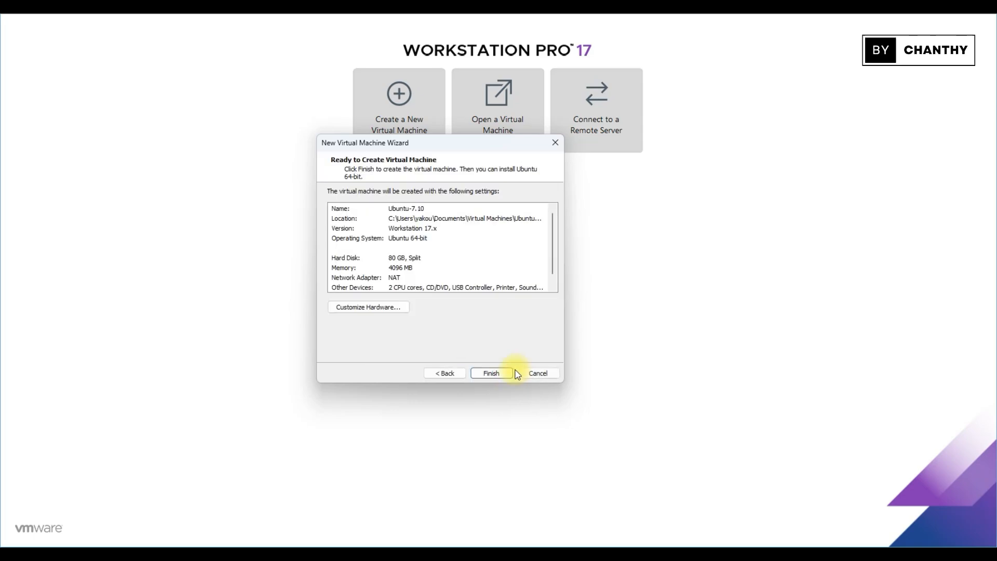
{"action": "left_click", "coordinate": [396, 309]}
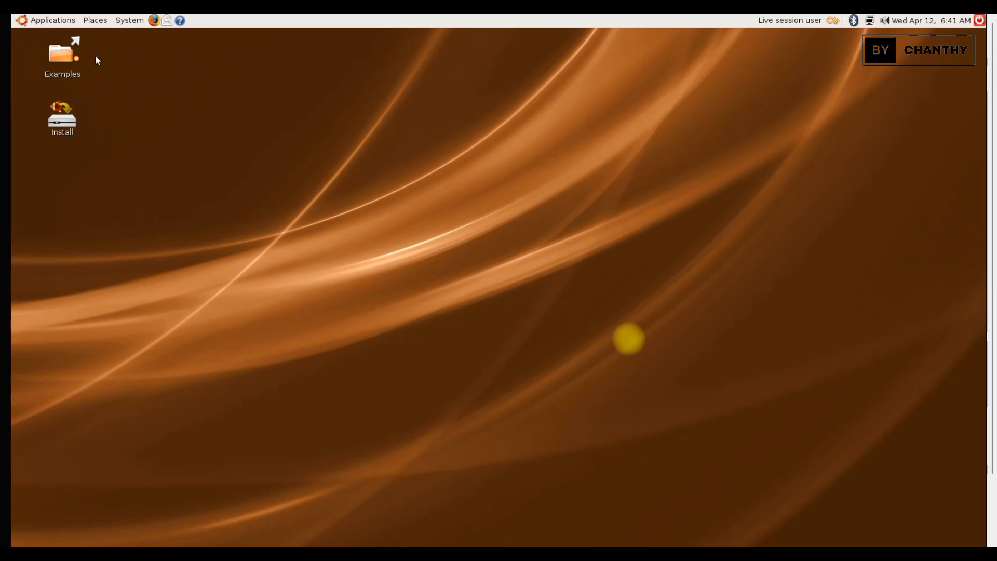
Start the installer from the live desktop with English as the language and New York as the time zone city.
{"action": "double_click", "coordinate": [61, 128]}
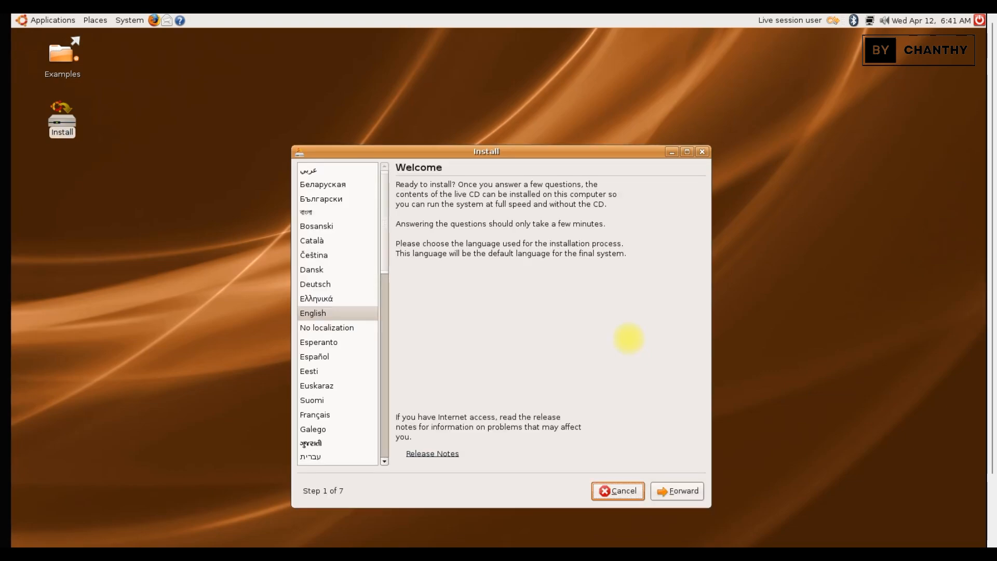
{"action": "left_click_drag", "start_coordinate": [384, 265], "coordinate": [422, 110]}
{"action": "left_click", "coordinate": [684, 493]}
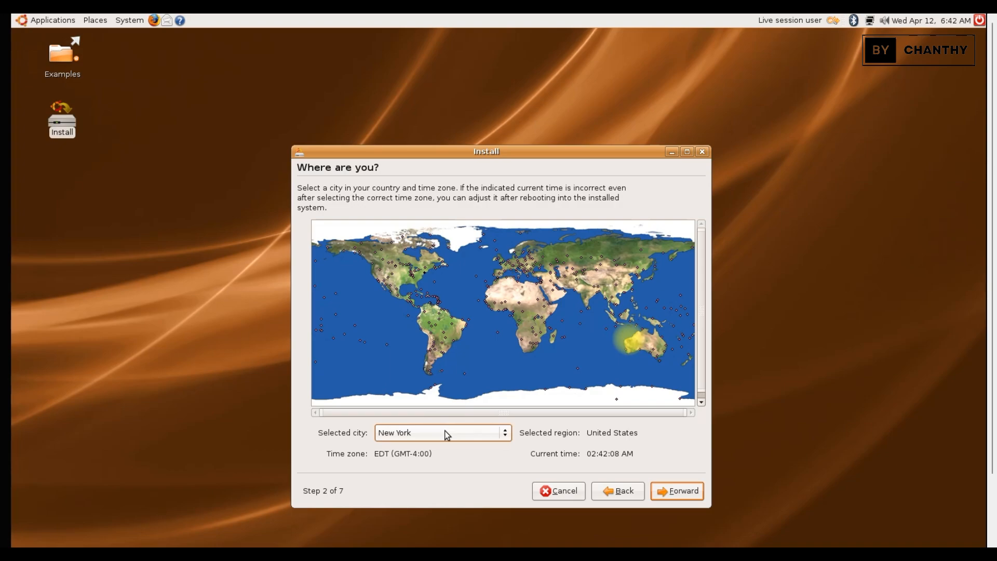
{"action": "left_click", "coordinate": [674, 490]}
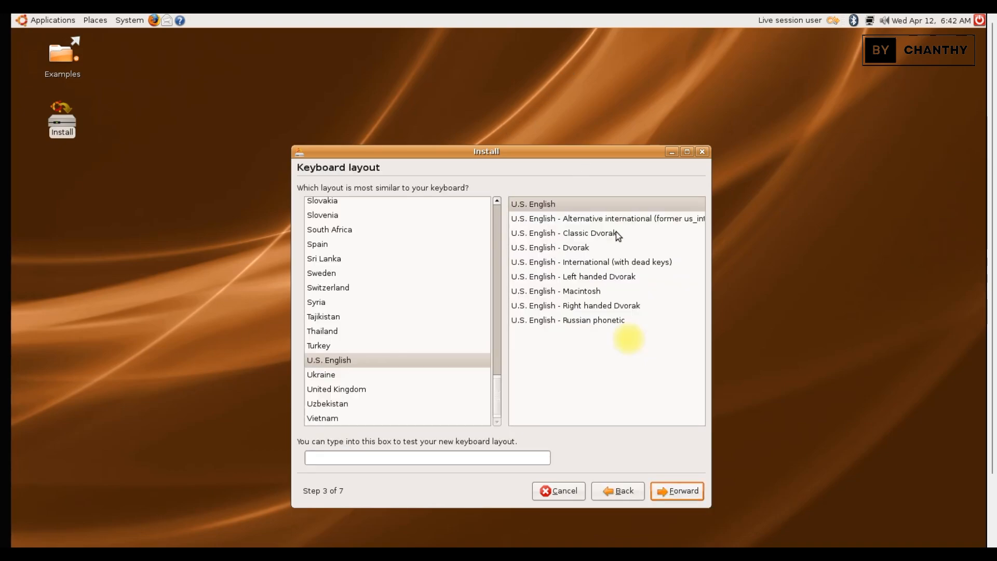
Accept the U.S. English keyboard layout and choose guided partitioning that uses the entire disk.
{"action": "left_click", "coordinate": [680, 496]}
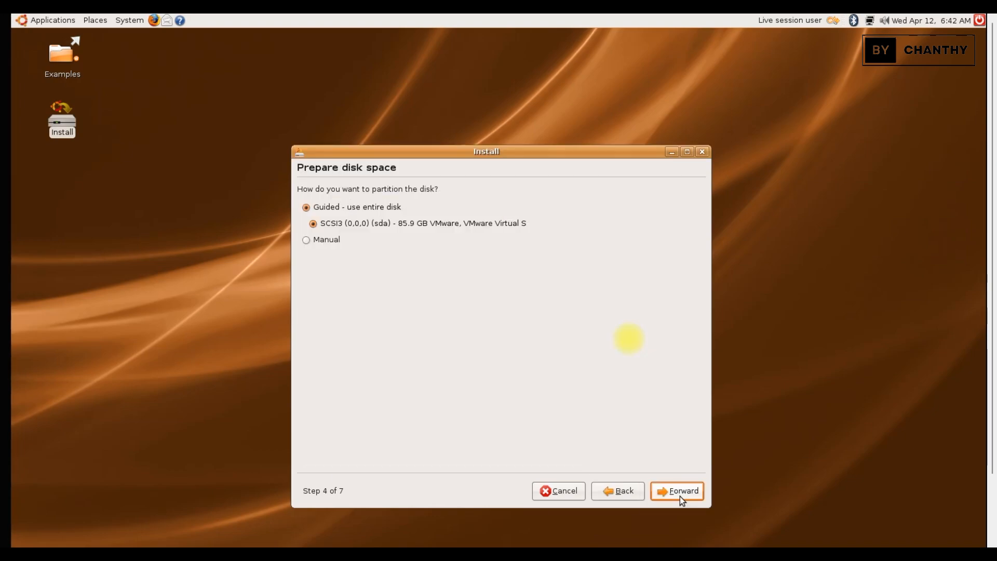
{"action": "left_click", "coordinate": [335, 207]}
{"action": "left_click", "coordinate": [678, 490]}
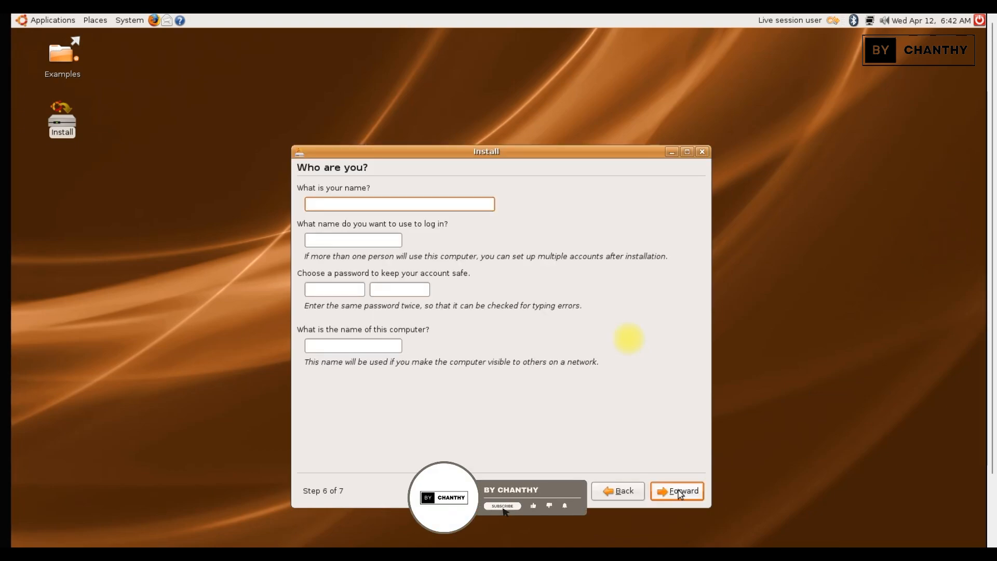
Fill in the account holder's name and enter the account password in both password fields.
{"action": "type", "text": "topshare"}
{"action": "left_click", "coordinate": [340, 284]}
{"action": "type", "text": "**********"}
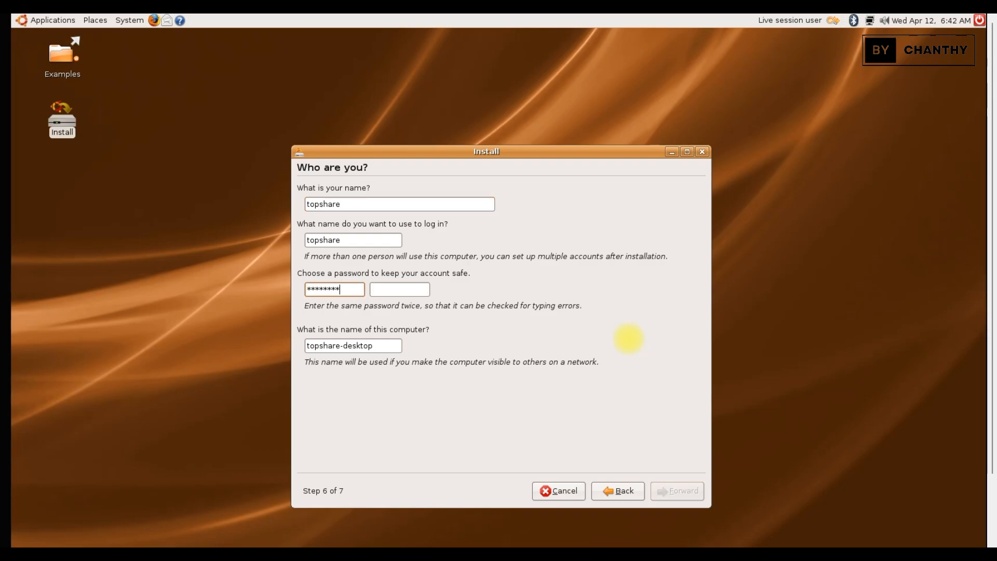
{"action": "left_click", "coordinate": [427, 294]}
{"action": "type", "text": "**********"}
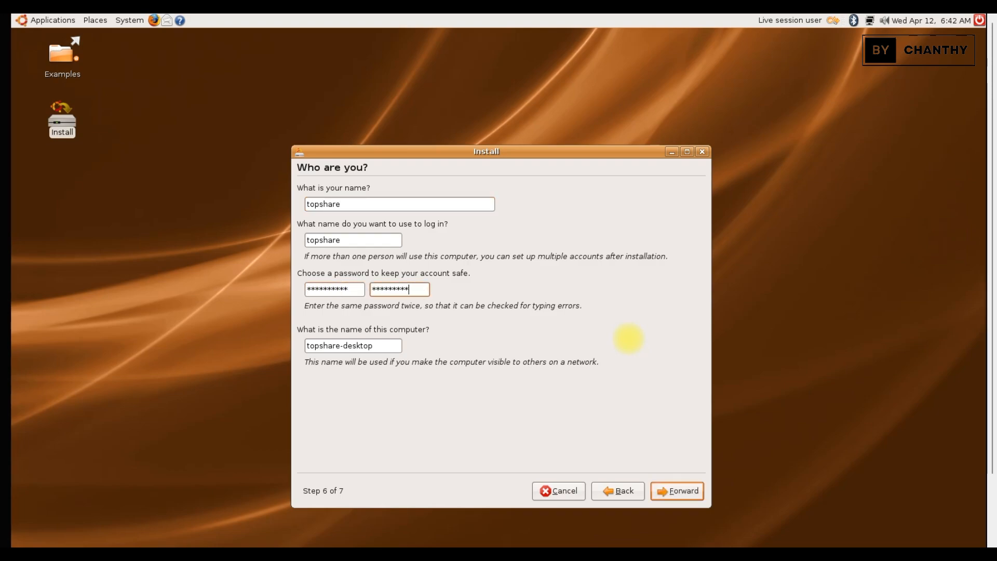
Replace the "desktop" part of the computer name with "ubuntu" and continue to the installation summary.
{"action": "left_click", "coordinate": [373, 346]}
{"action": "left_click_drag", "start_coordinate": [373, 346], "coordinate": [342, 346]}
{"action": "type", "text": "ubuntu"}
{"action": "left_click", "coordinate": [693, 492]}
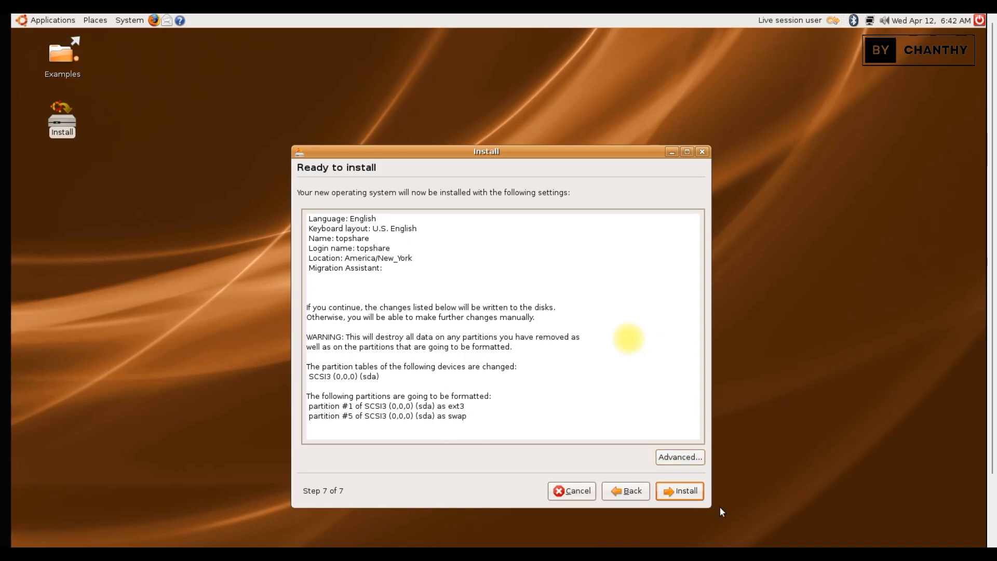
Install the operating system with the chosen settings and restart the computer into the new installation.
{"action": "left_click", "coordinate": [683, 495]}
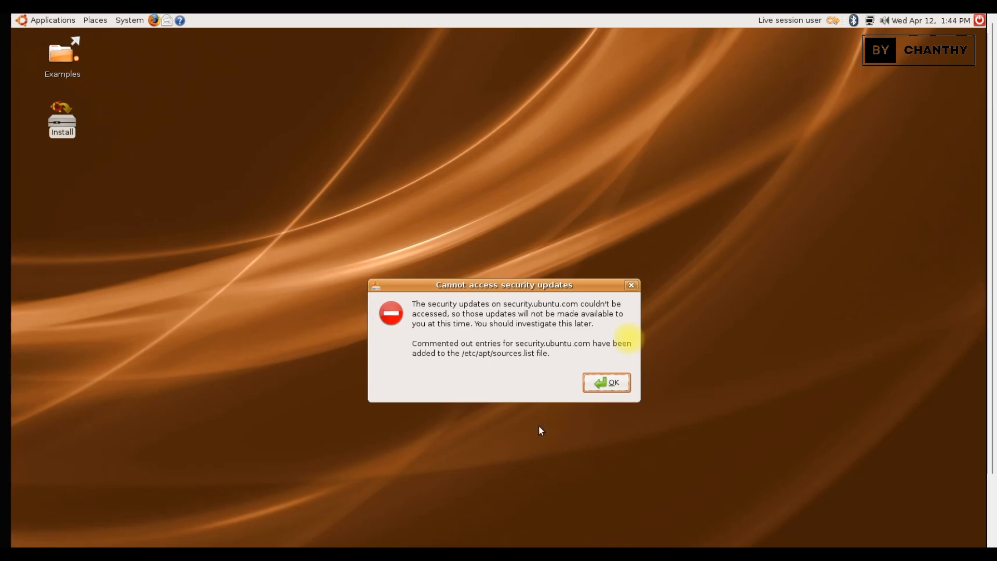
{"action": "left_click", "coordinate": [619, 385]}
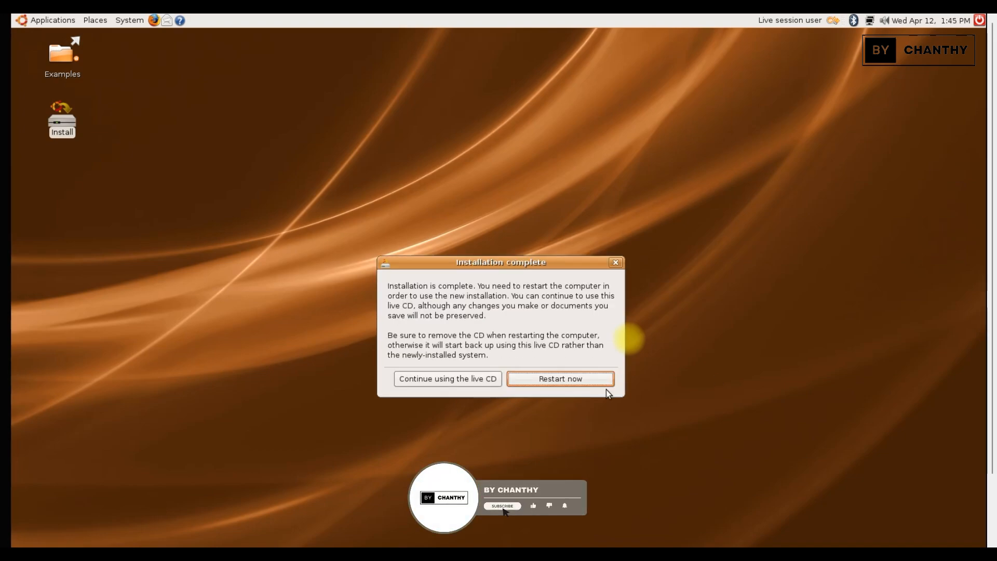
{"action": "left_click", "coordinate": [576, 381]}
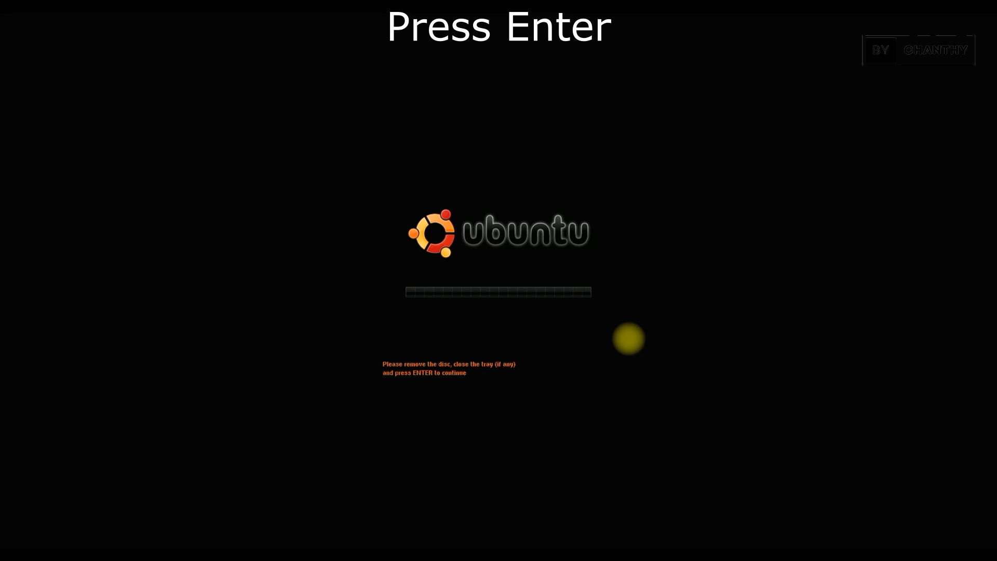
{"action": "key", "text": "Return"}
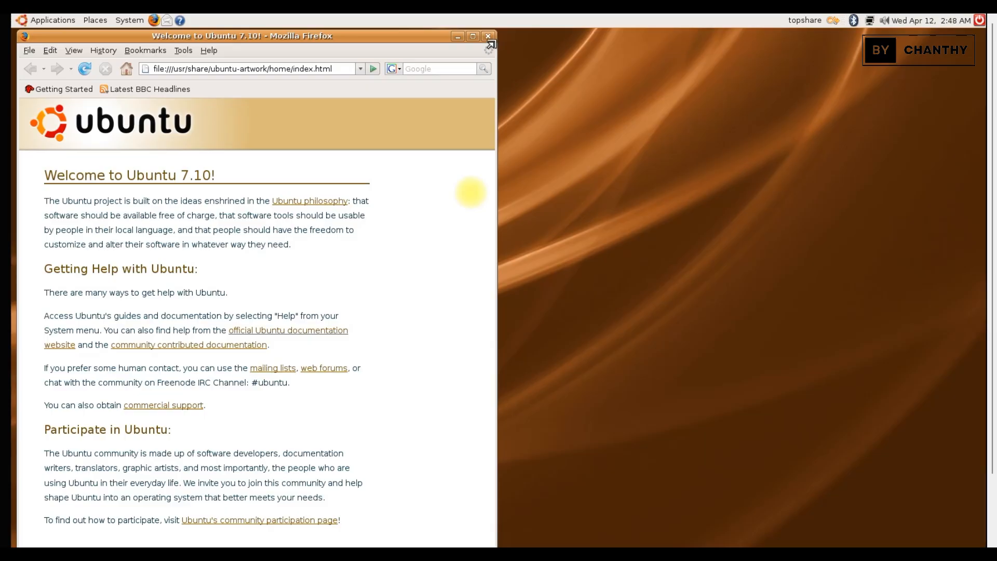
Close the browser window showing the Ubuntu welcome page and open the Calculator accessory.
{"action": "left_click", "coordinate": [494, 35]}
{"action": "left_click", "coordinate": [25, 19]}
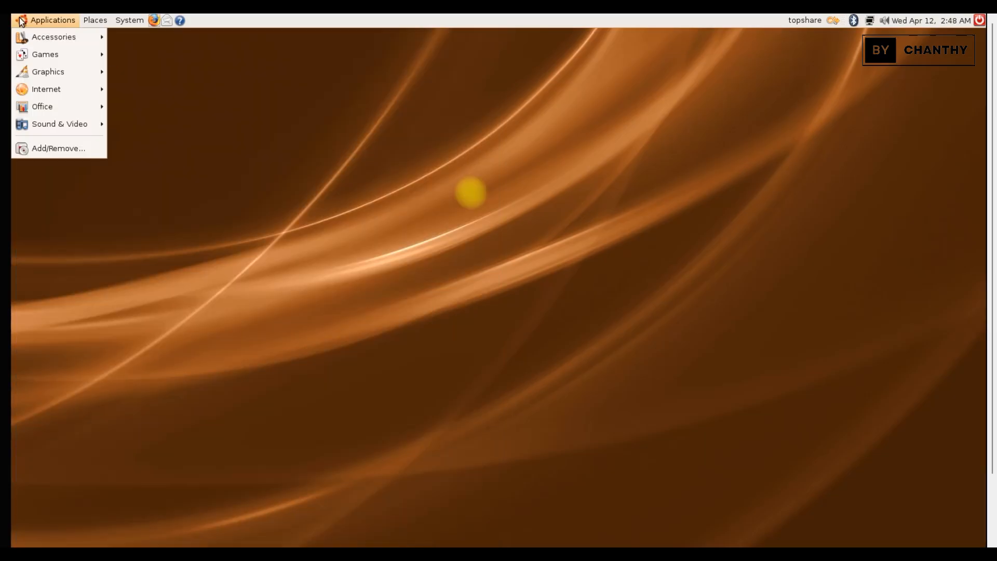
{"action": "mouse_move", "coordinate": [31, 38]}
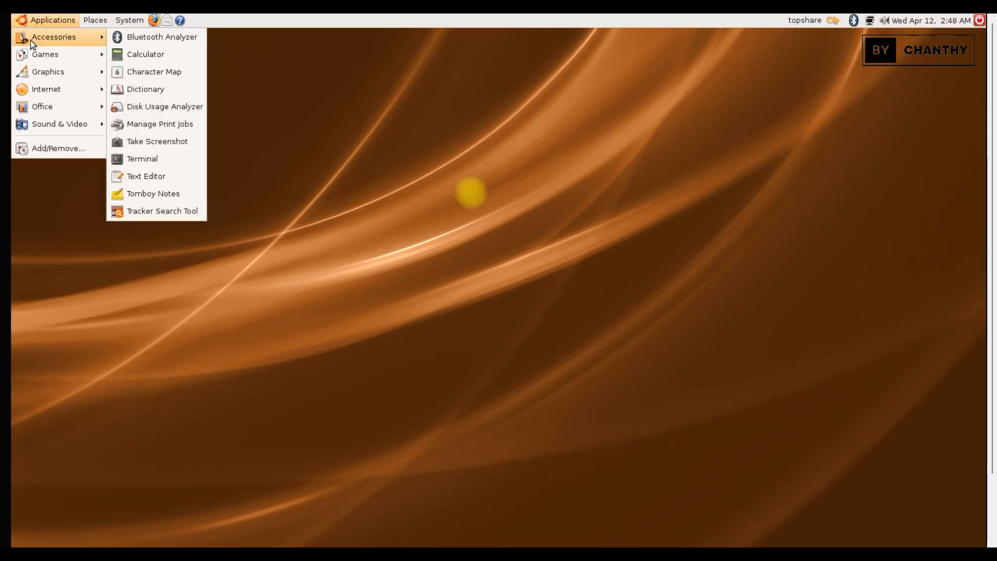
{"action": "left_click", "coordinate": [167, 57]}
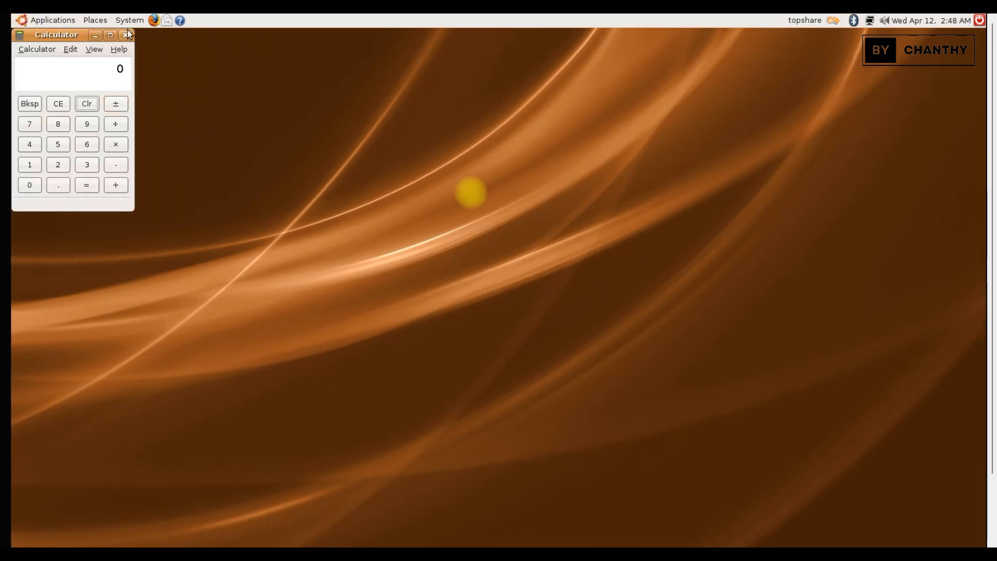
View the Calculator's version information, and close both the information dialog and the Calculator.
{"action": "left_click", "coordinate": [116, 49]}
{"action": "left_click", "coordinate": [153, 127]}
{"action": "left_click", "coordinate": [119, 49]}
{"action": "left_click", "coordinate": [137, 123]}
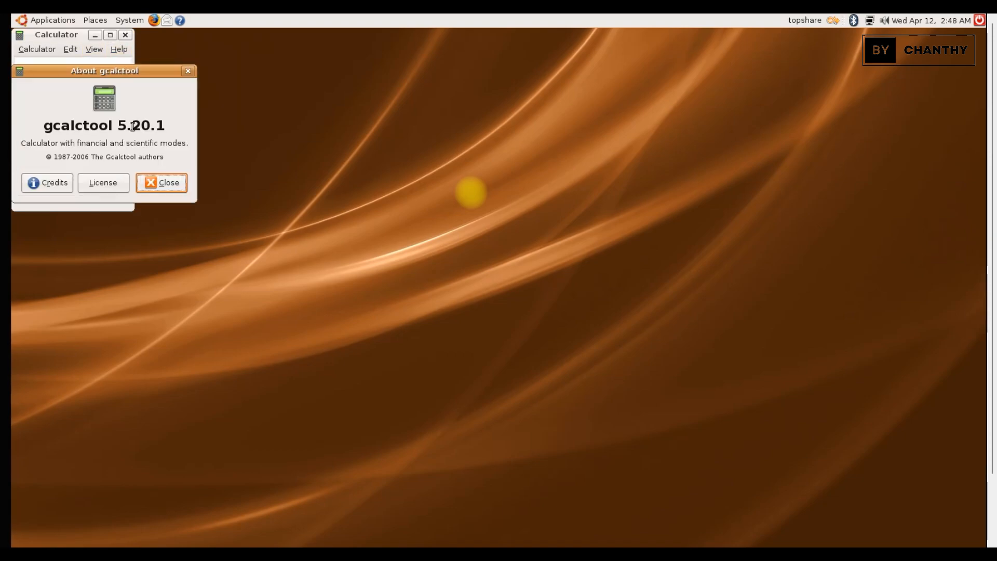
{"action": "left_click", "coordinate": [178, 183]}
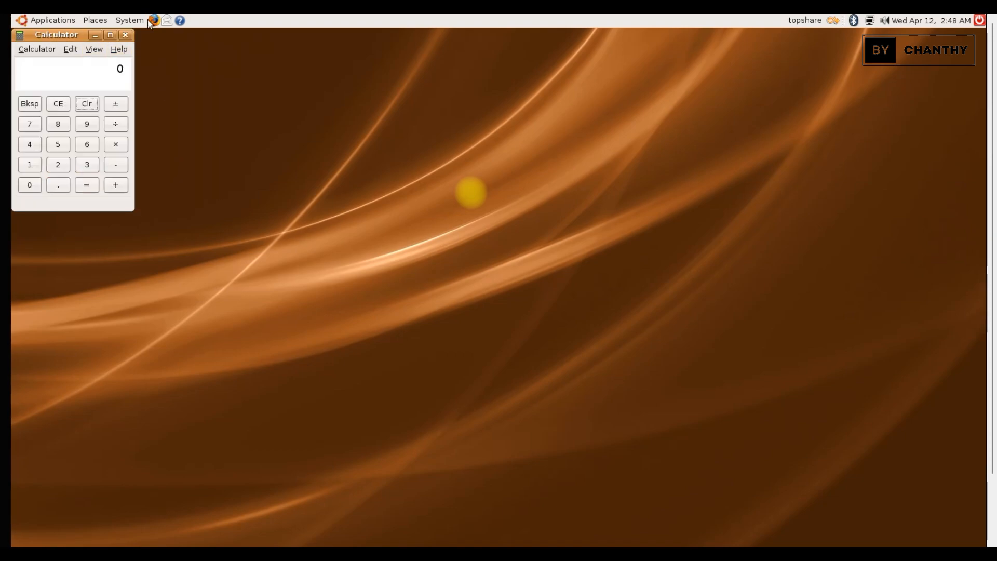
{"action": "left_click", "coordinate": [126, 35]}
Open the Text Editor accessory to view its version information, and close the editor.
{"action": "left_click", "coordinate": [31, 20]}
{"action": "mouse_move", "coordinate": [17, 37]}
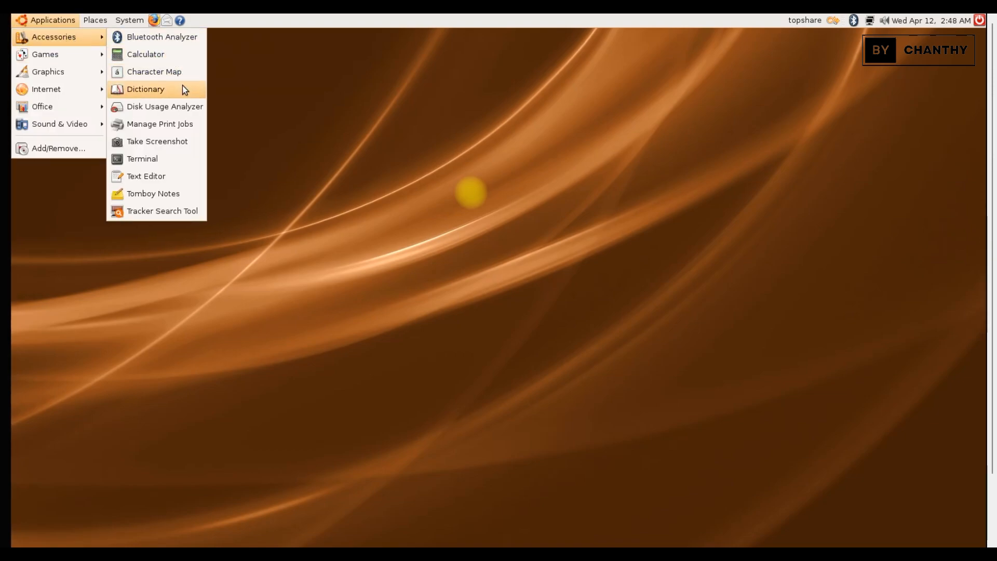
{"action": "left_click", "coordinate": [170, 175]}
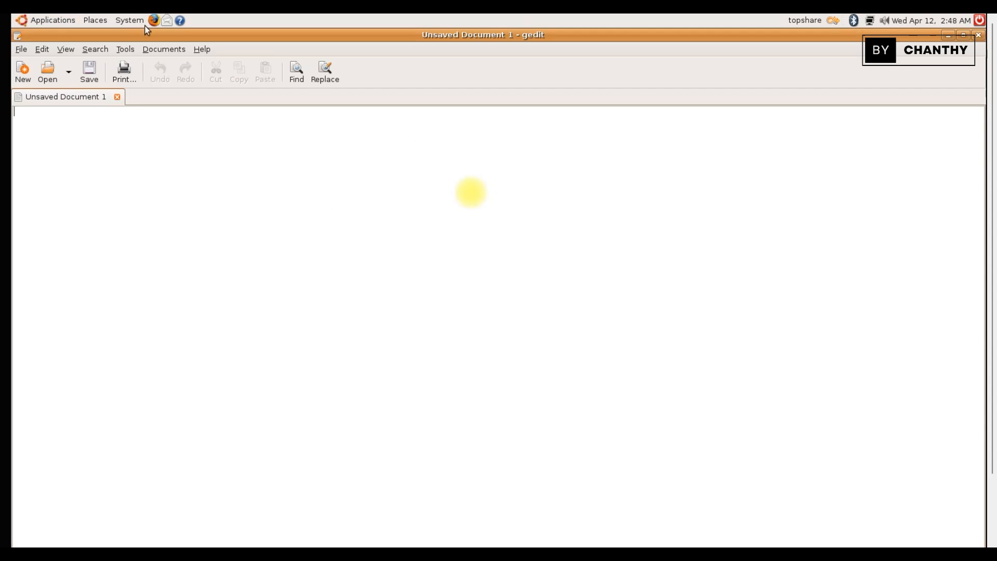
{"action": "left_click", "coordinate": [202, 49]}
{"action": "left_click", "coordinate": [215, 133]}
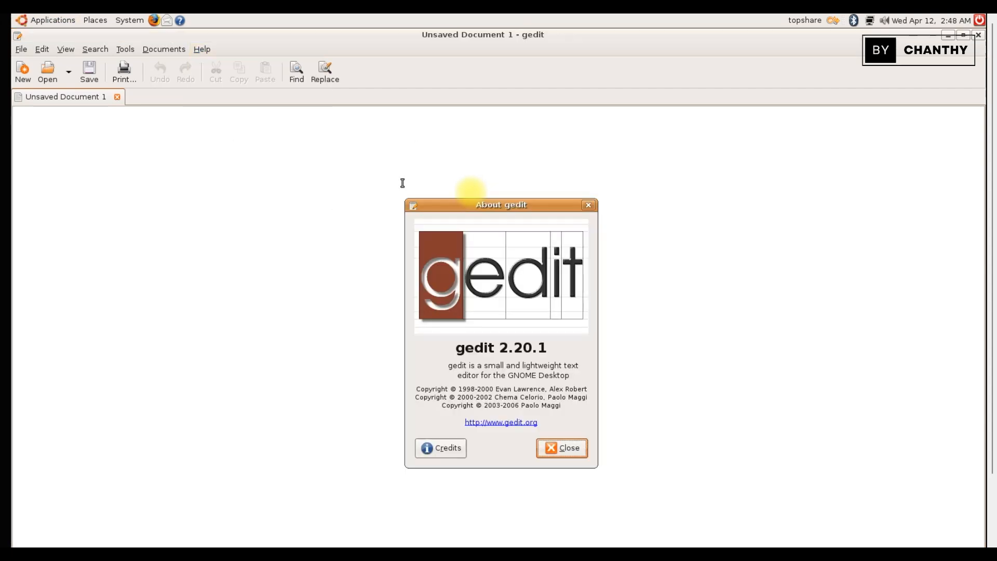
{"action": "left_click", "coordinate": [567, 449]}
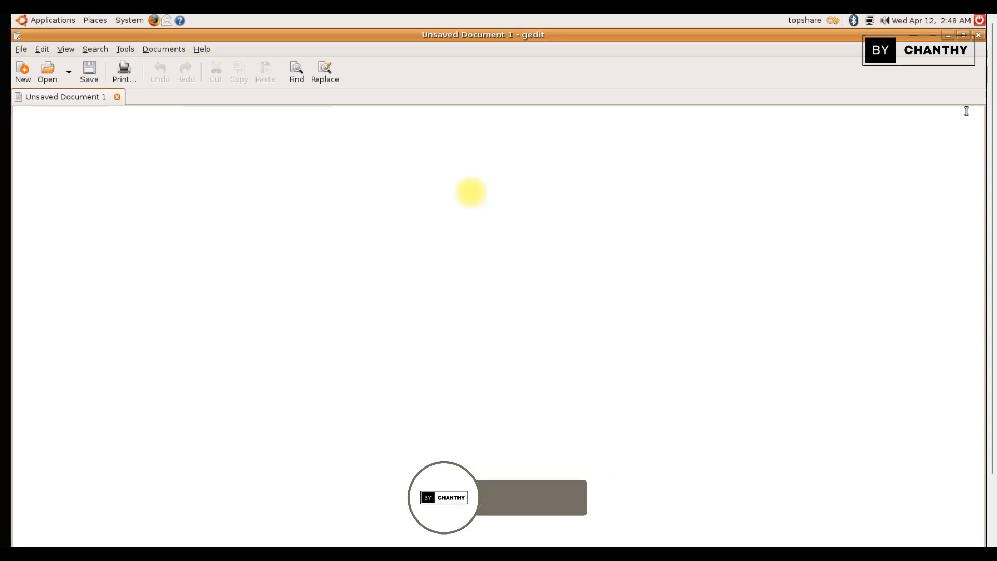
{"action": "left_click", "coordinate": [979, 35]}
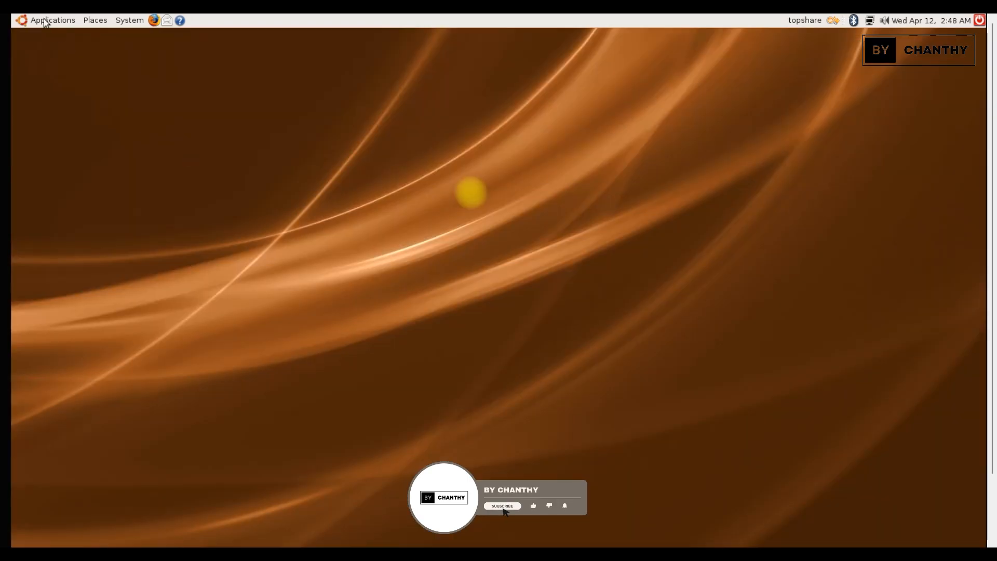
Look through the preinstalled applications in the Accessories, Games, Graphics, Internet and Office categories.
{"action": "left_click", "coordinate": [26, 21]}
{"action": "mouse_move", "coordinate": [46, 43]}
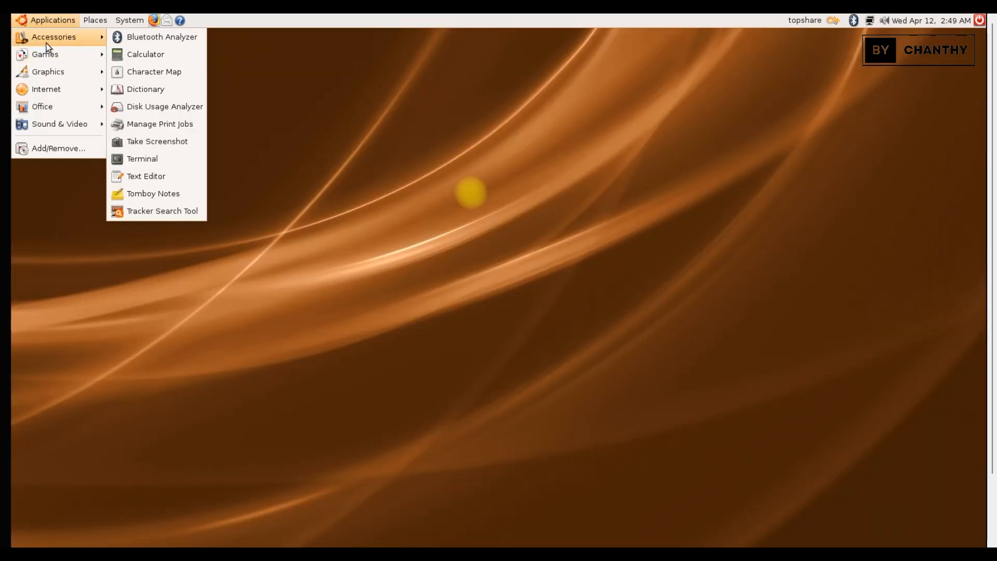
{"action": "mouse_move", "coordinate": [77, 53]}
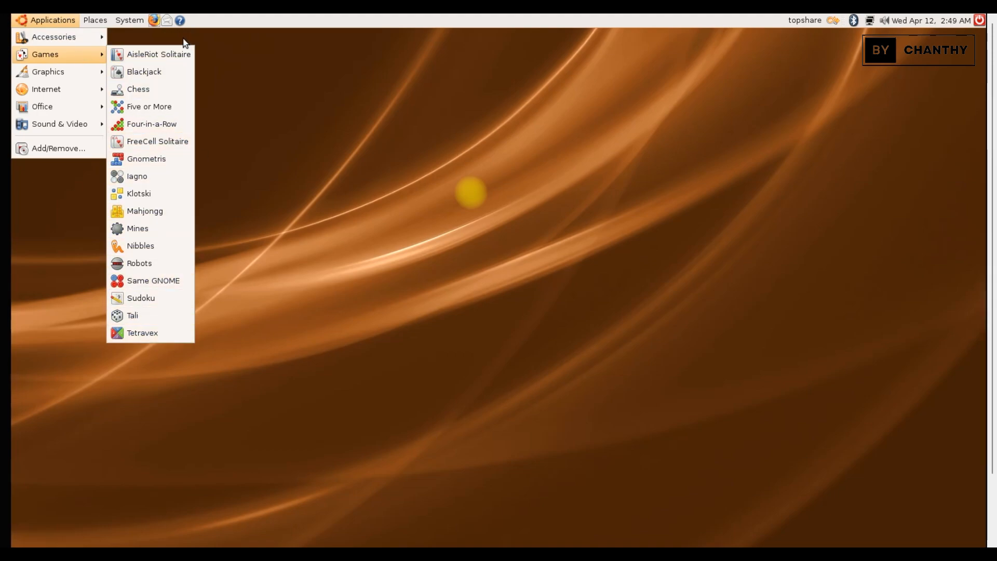
{"action": "mouse_move", "coordinate": [57, 78]}
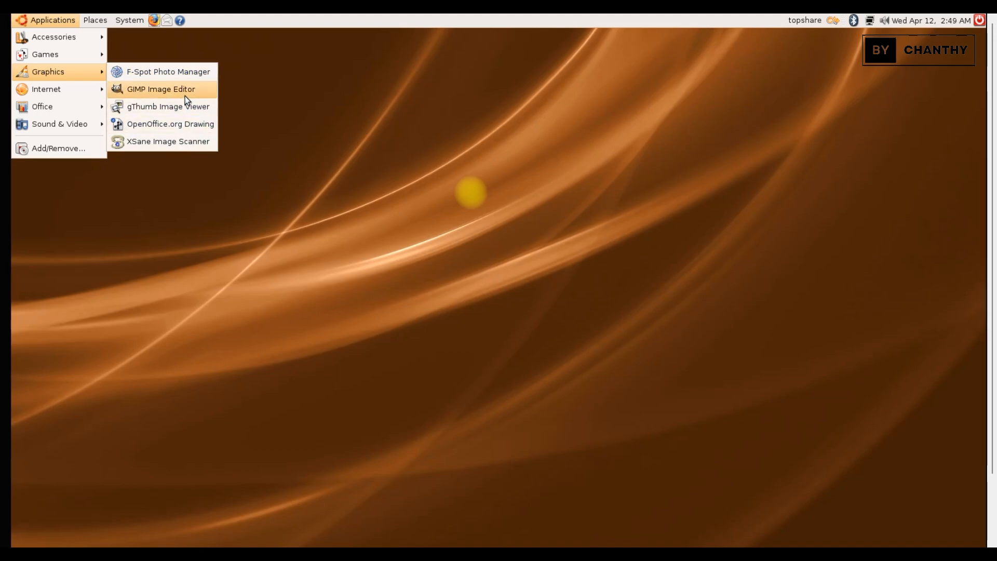
{"action": "mouse_move", "coordinate": [70, 96]}
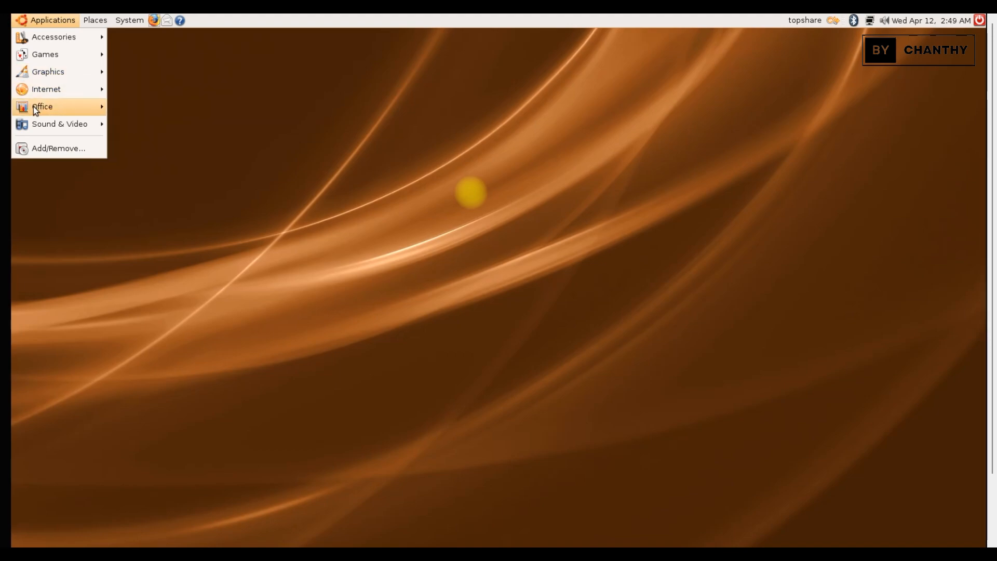
{"action": "mouse_move", "coordinate": [33, 107]}
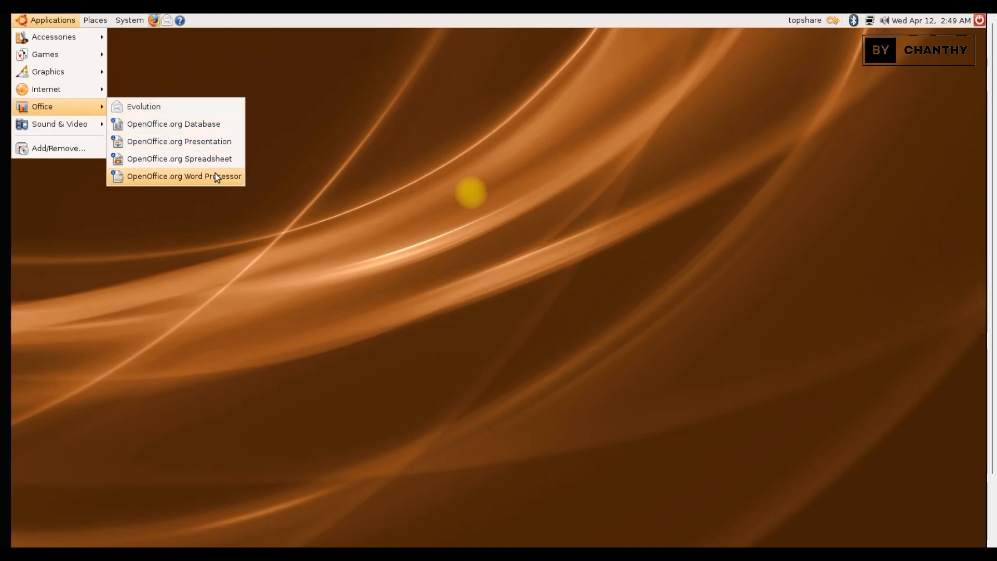